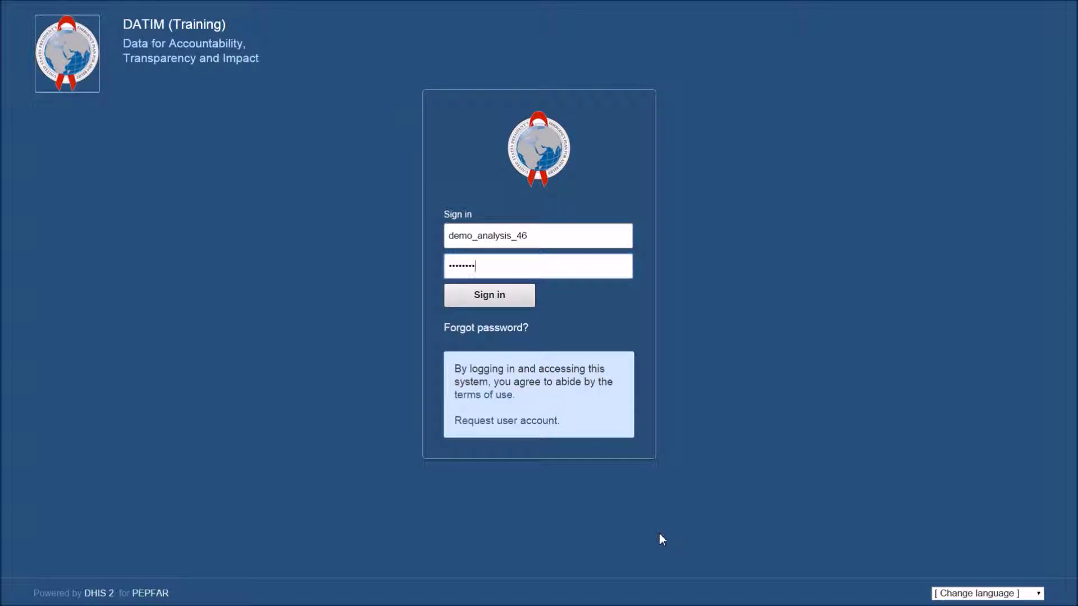
Step: Sign in with the prepared account, then view the DL 2: Testing dashboard and return to DL 1: Overview
left_click(508, 303)
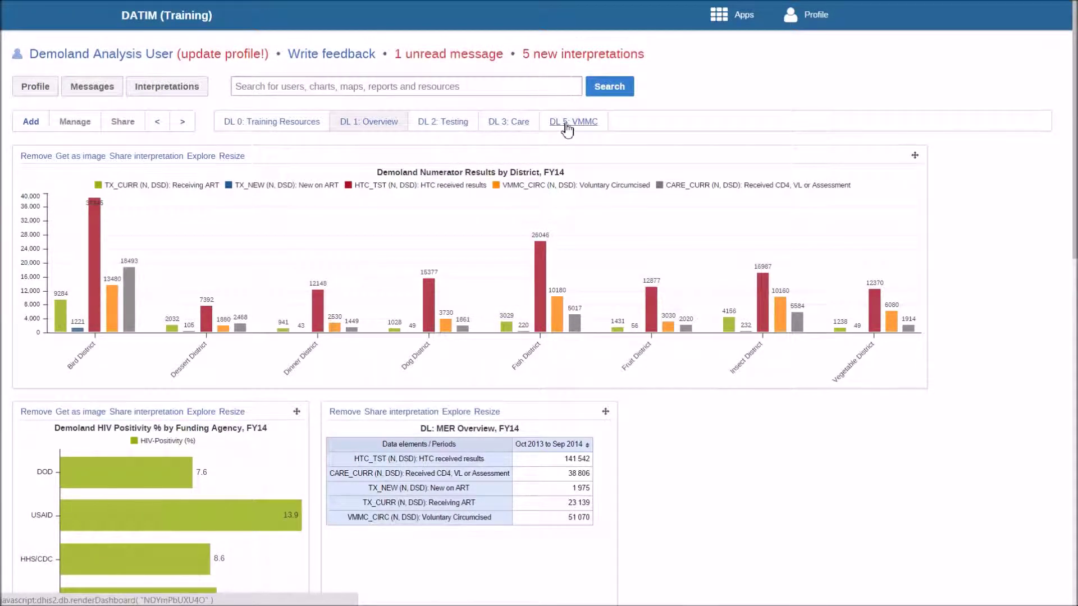
left_click(442, 126)
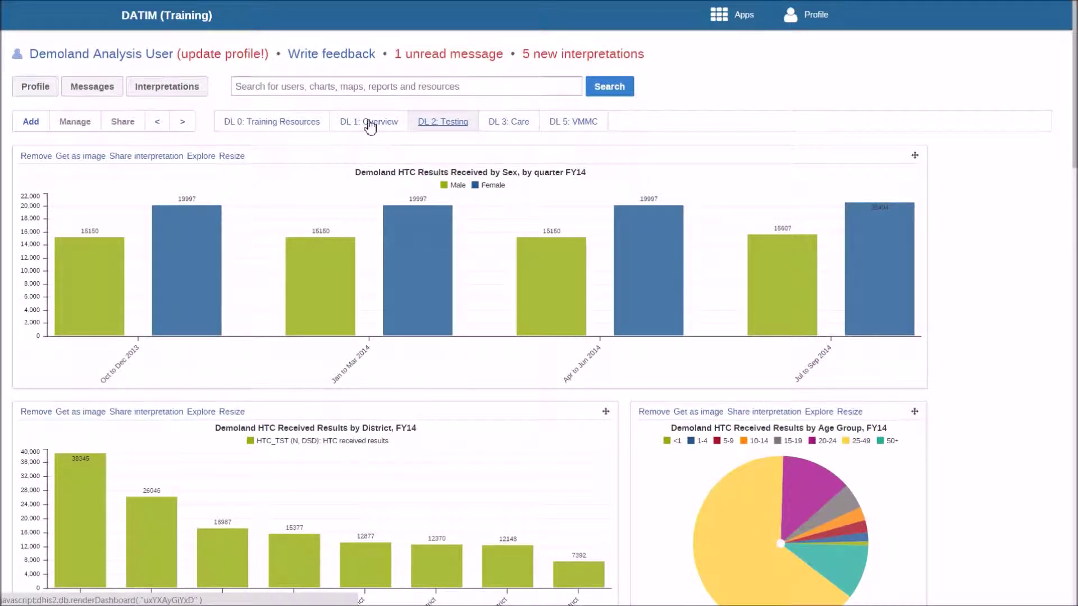
left_click(376, 127)
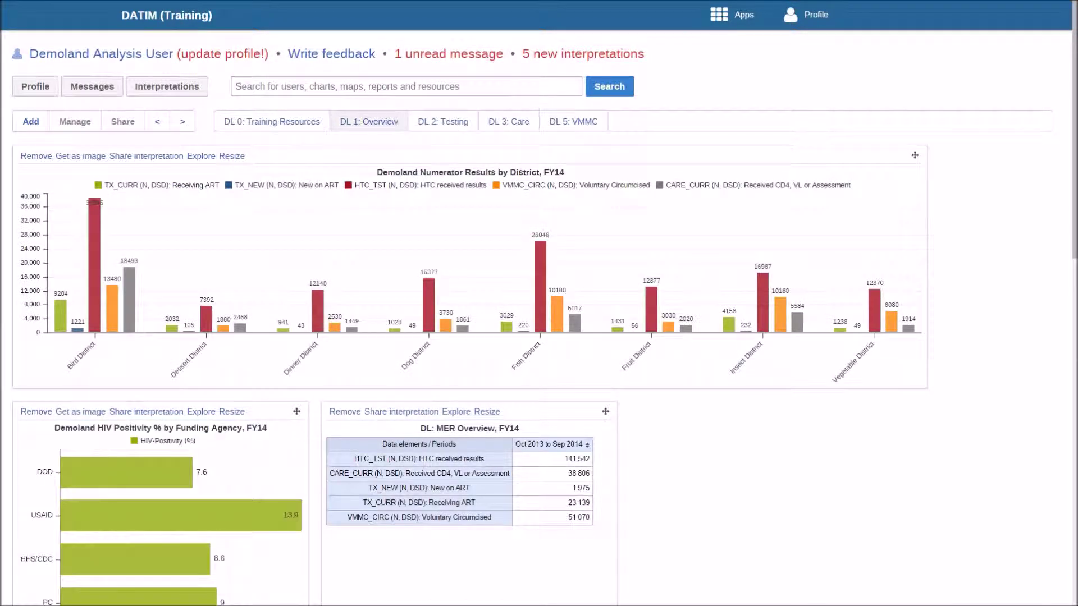
Step: Survey the DL 1: Overview dashboard and examine its numerator results by district and HIV positivity by funding agency charts
scroll(539, 314, "down", 3)
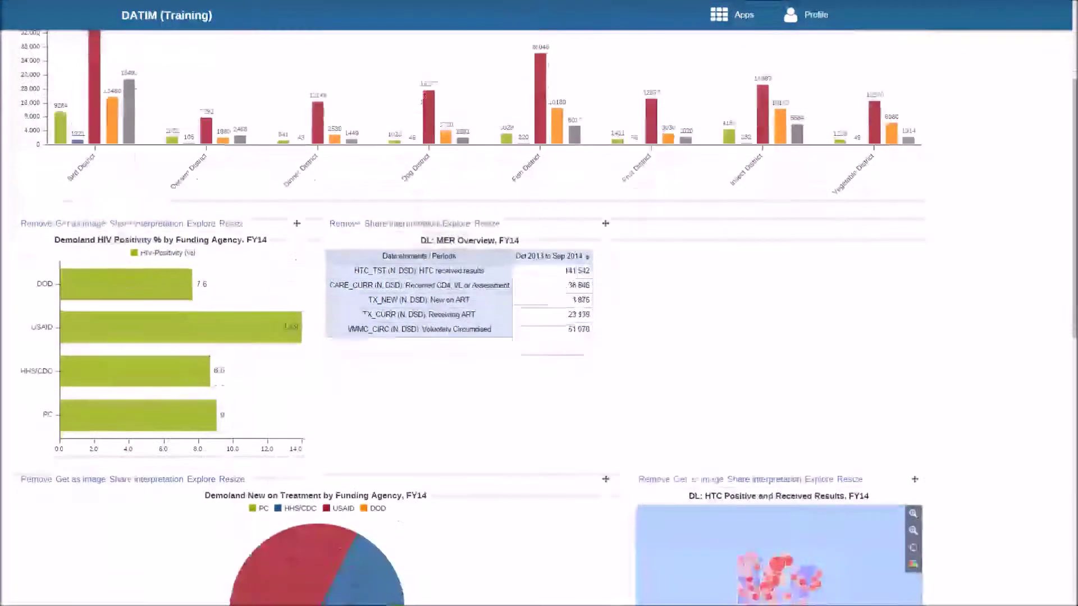
scroll(539, 314, "down", 4)
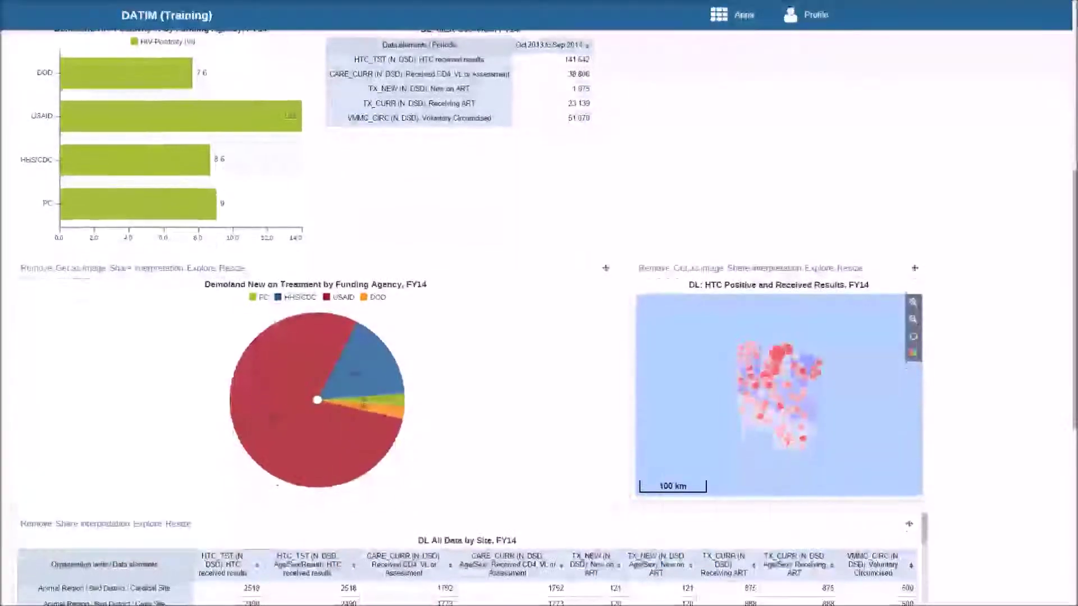
scroll(538, 314, "down", 7)
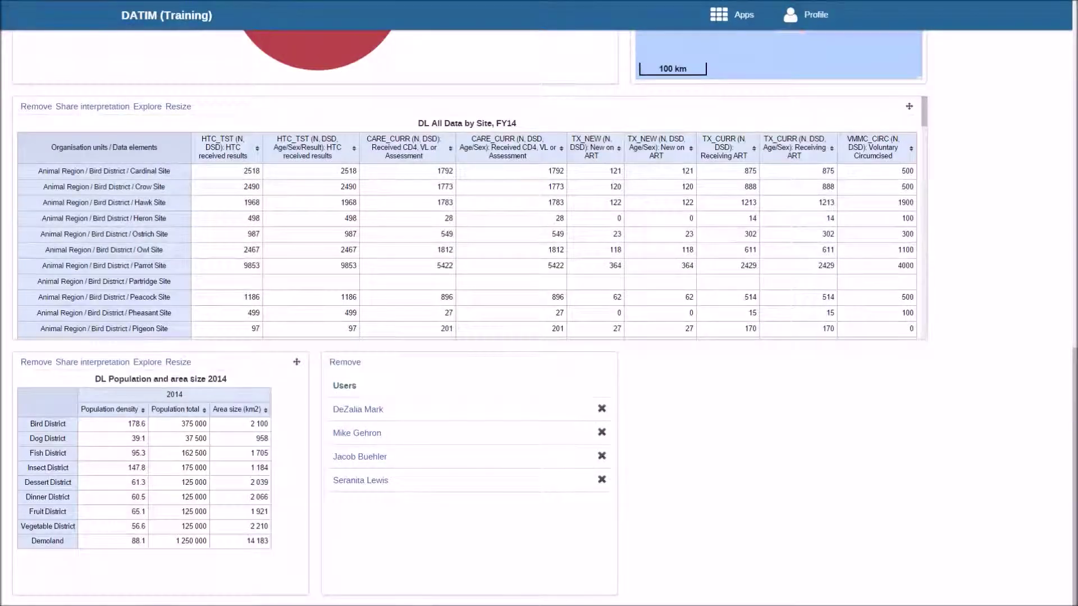
scroll(539, 314, "up", 12)
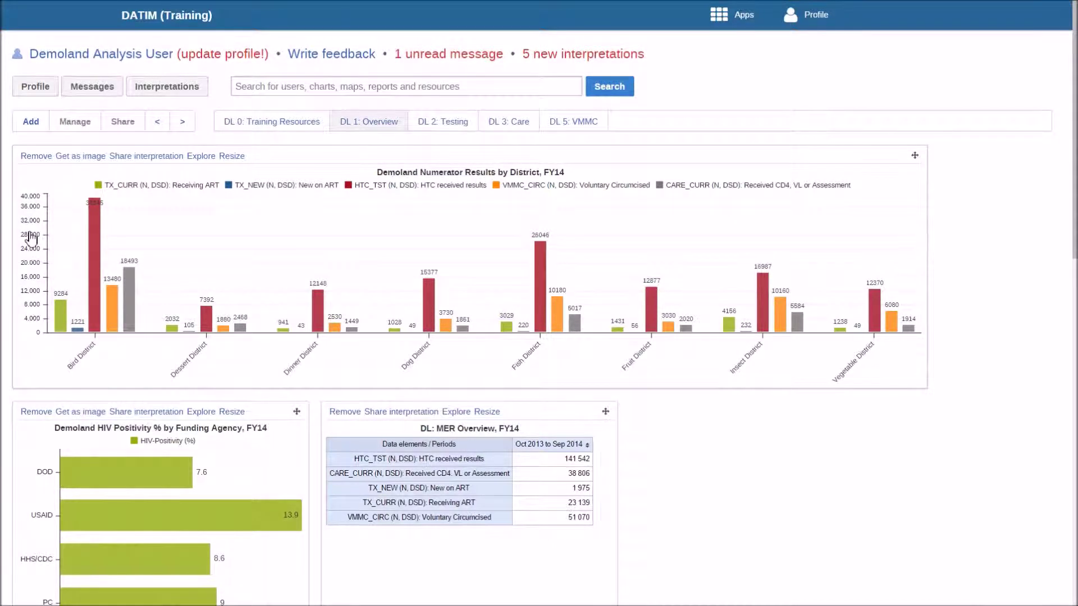
mouse_move(97, 232)
scroll(539, 314, "down", 3)
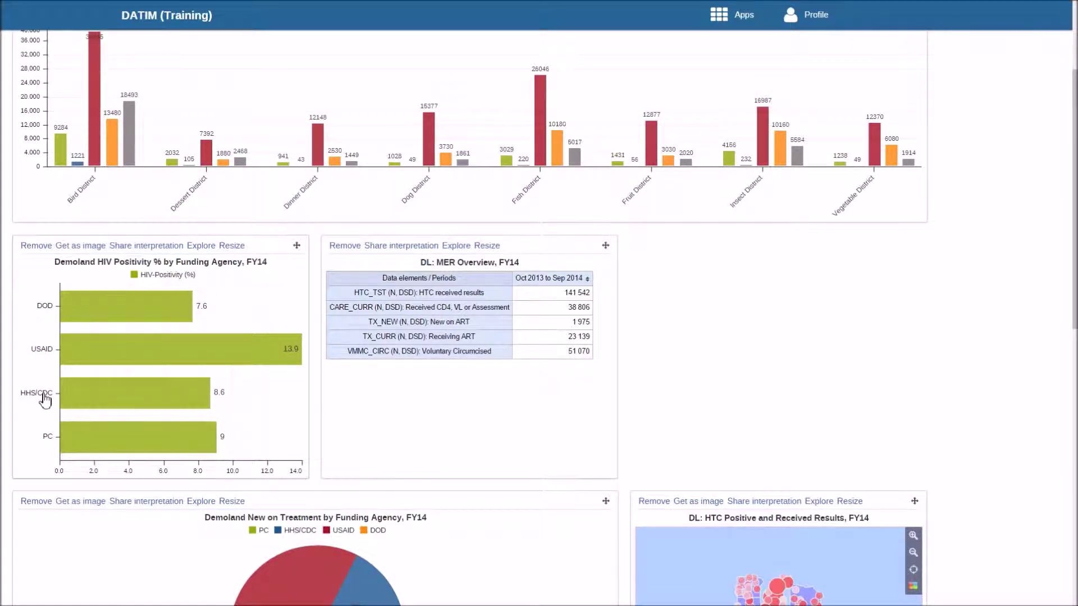
mouse_move(127, 306)
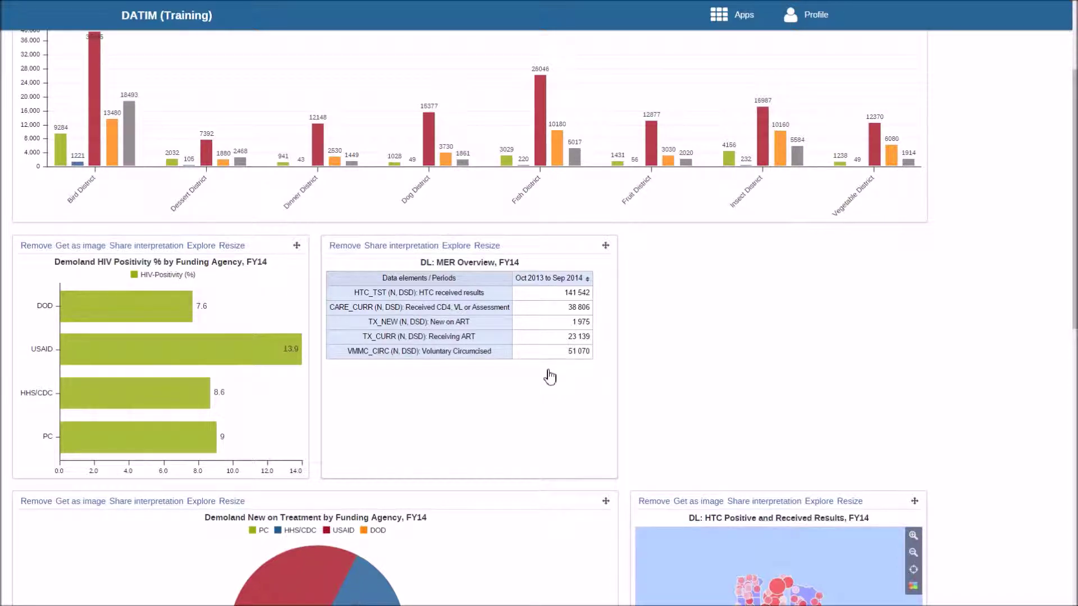
Step: Sort the DL: MER Overview, FY14 table by its Oct 2013 to Sep 2014 values in descending order
left_click(588, 279)
left_click(588, 280)
left_click(587, 280)
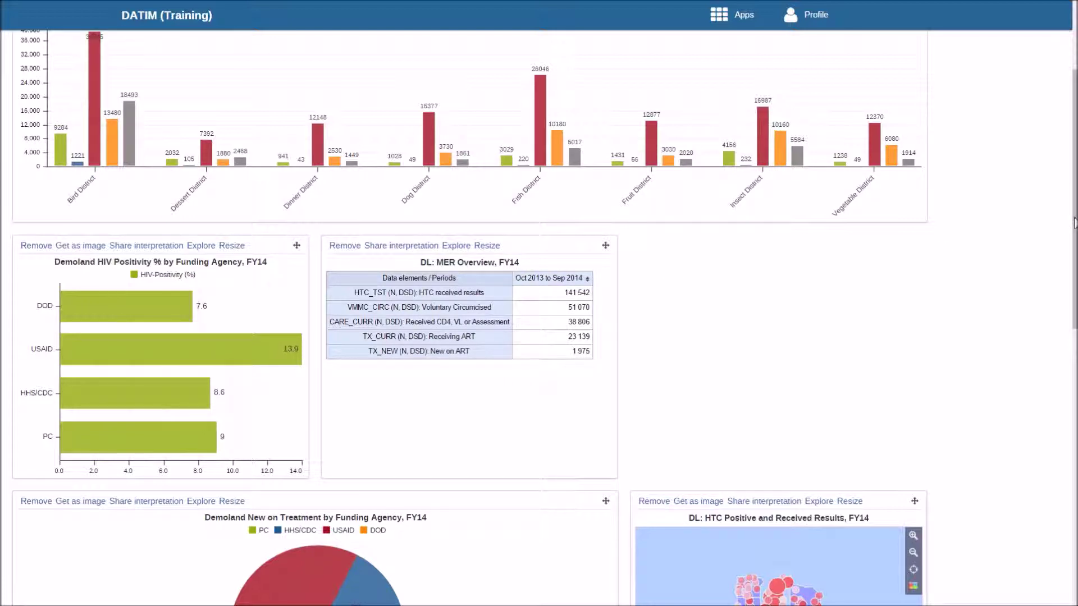
Step: Examine the New on Treatment by Funding Agency pie chart and the HTC Positive and Received Results map
scroll(676, 283, "down", 5)
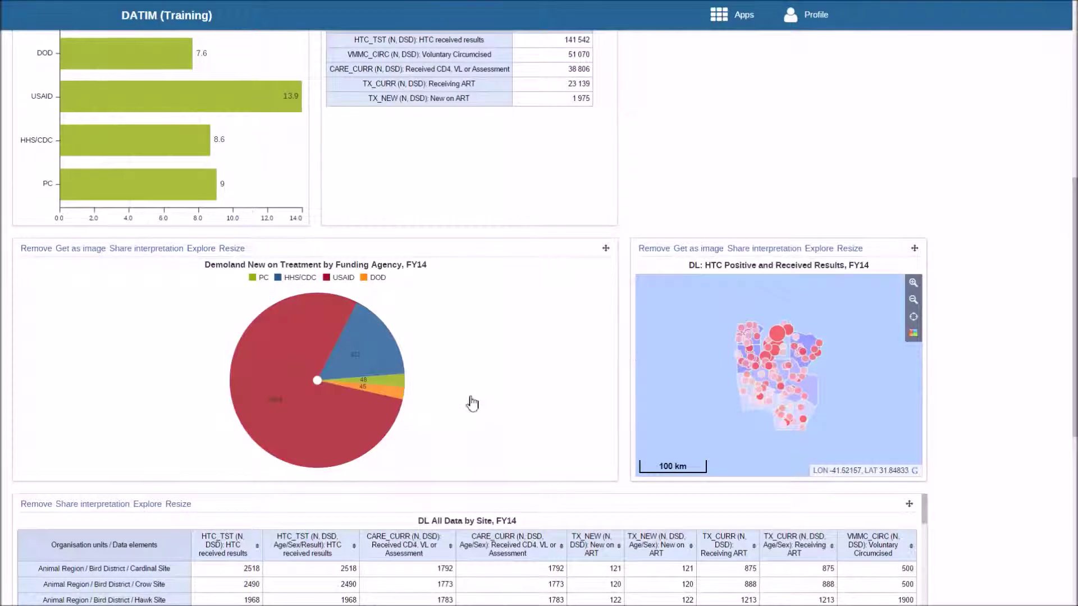
mouse_move(313, 453)
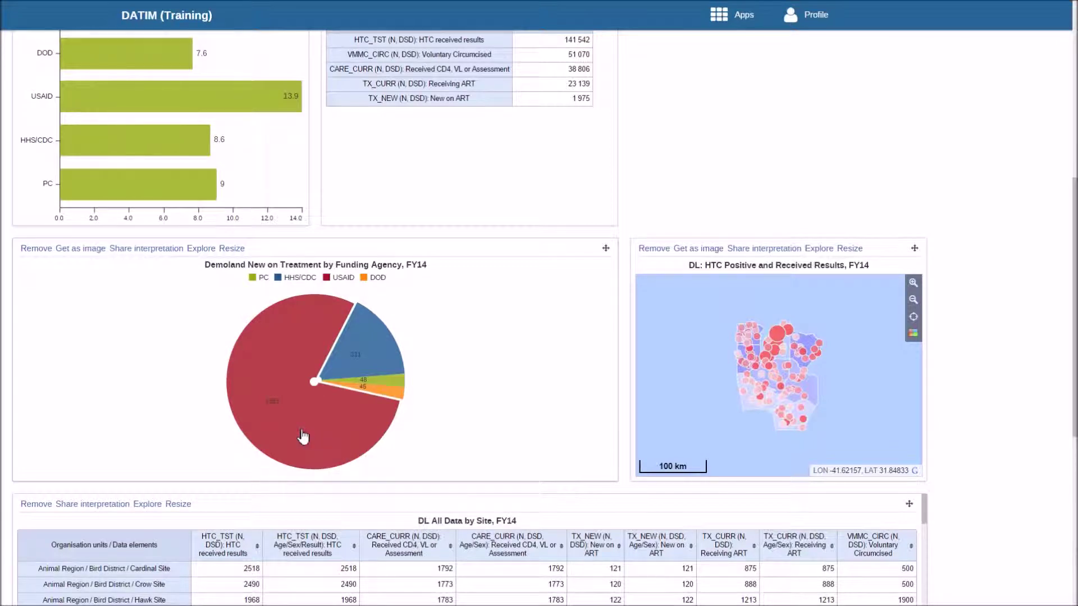
mouse_move(361, 366)
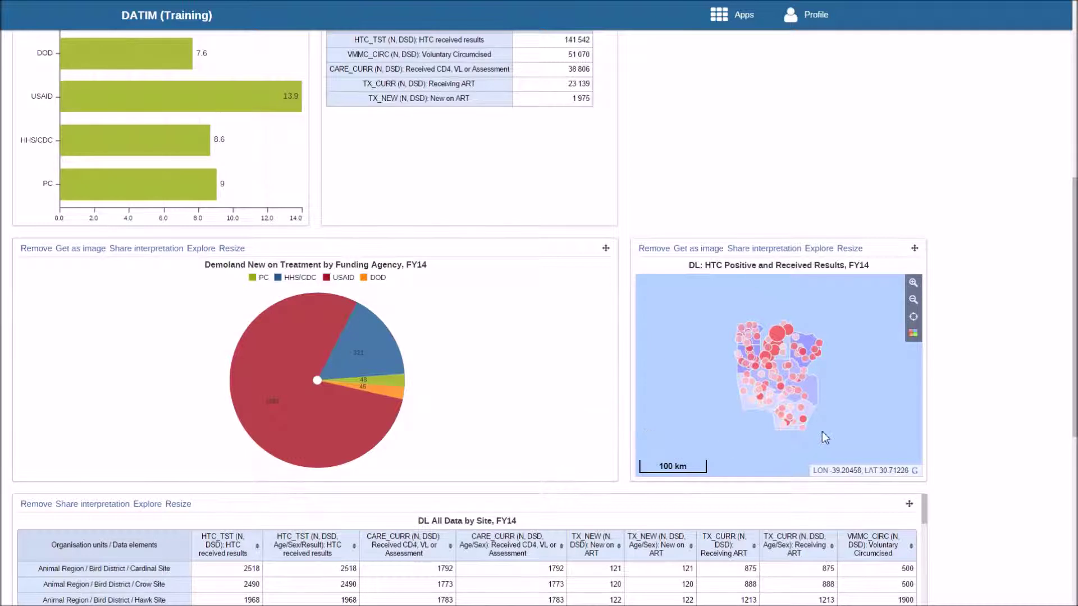
mouse_move(913, 335)
Step: Cycle the DL All Data by Site, FY14 table through its sizes and back to full width
scroll(1036, 356, "down", 1)
scroll(539, 314, "down", 3)
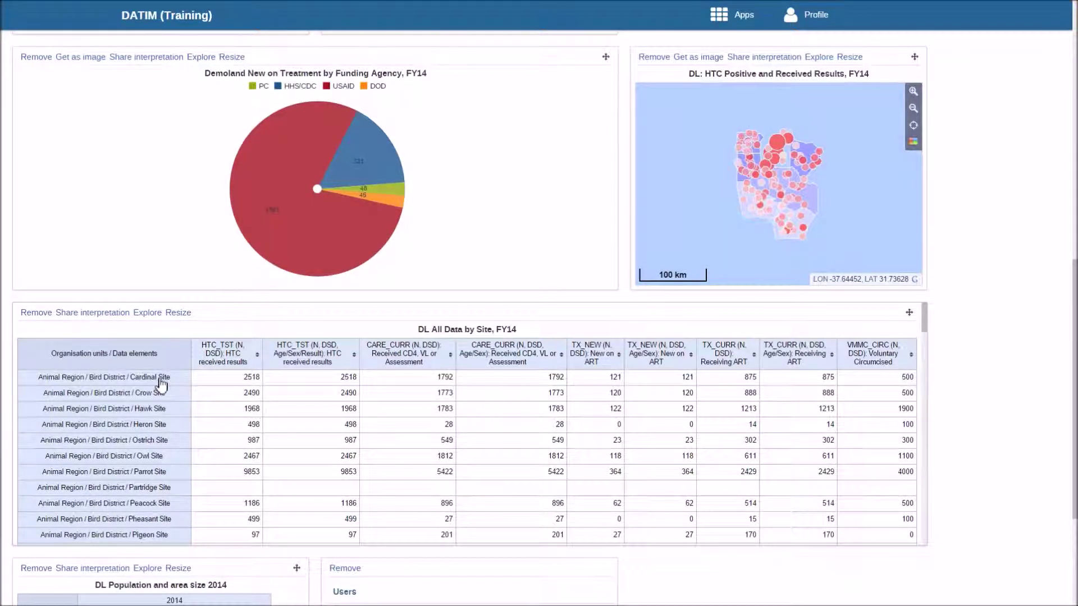
left_click(176, 313)
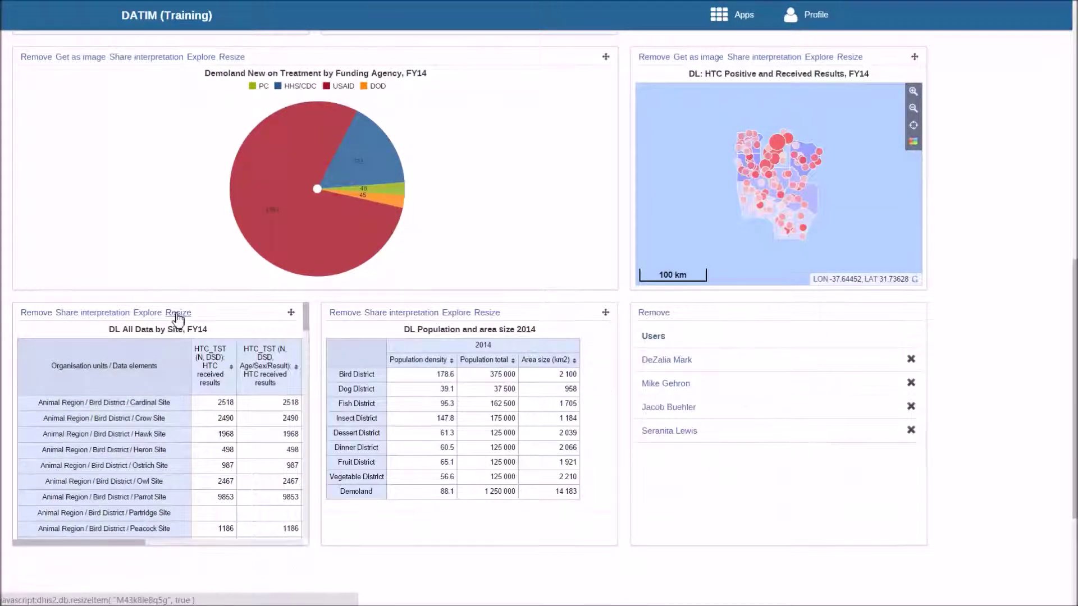
left_click(176, 313)
left_click(176, 313)
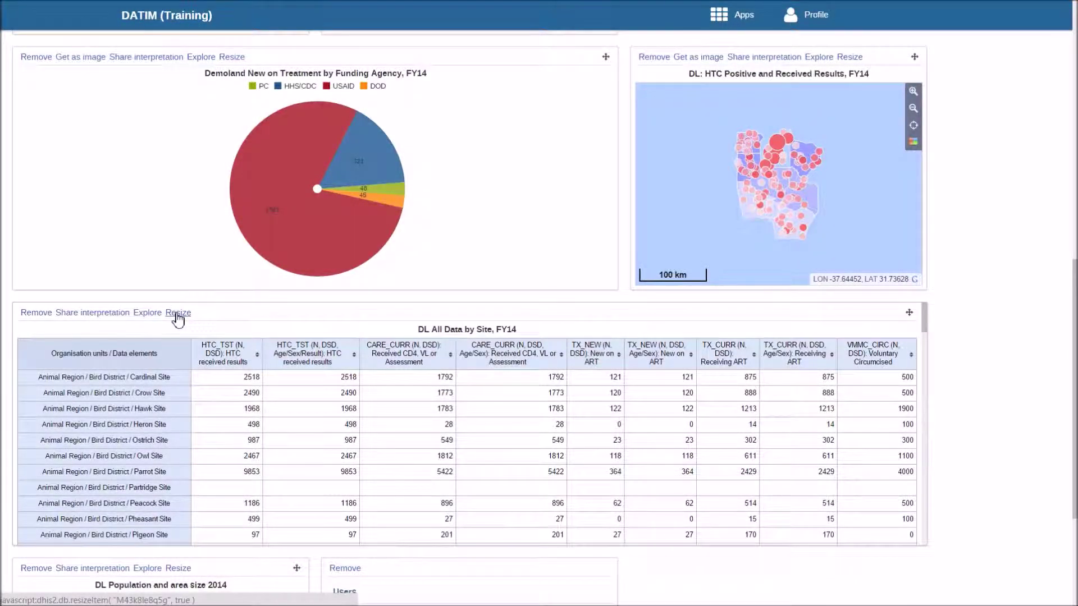
Step: Review the end of the overview dashboard, then open the DL 2: Testing dashboard and preview its charts
scroll(539, 317, "down", 3)
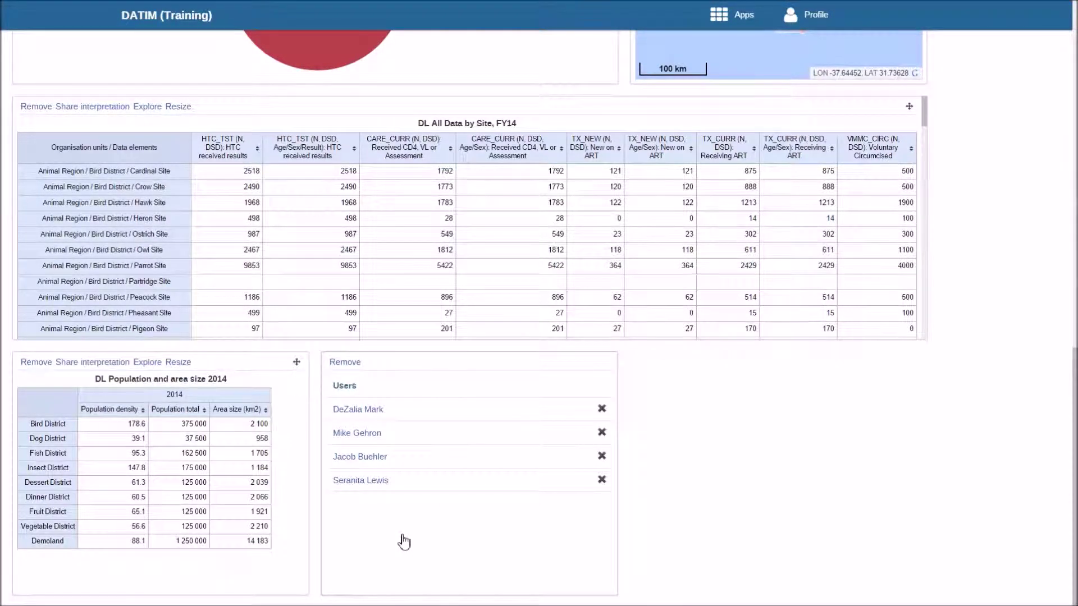
left_click_drag(1073, 511, 699, 172)
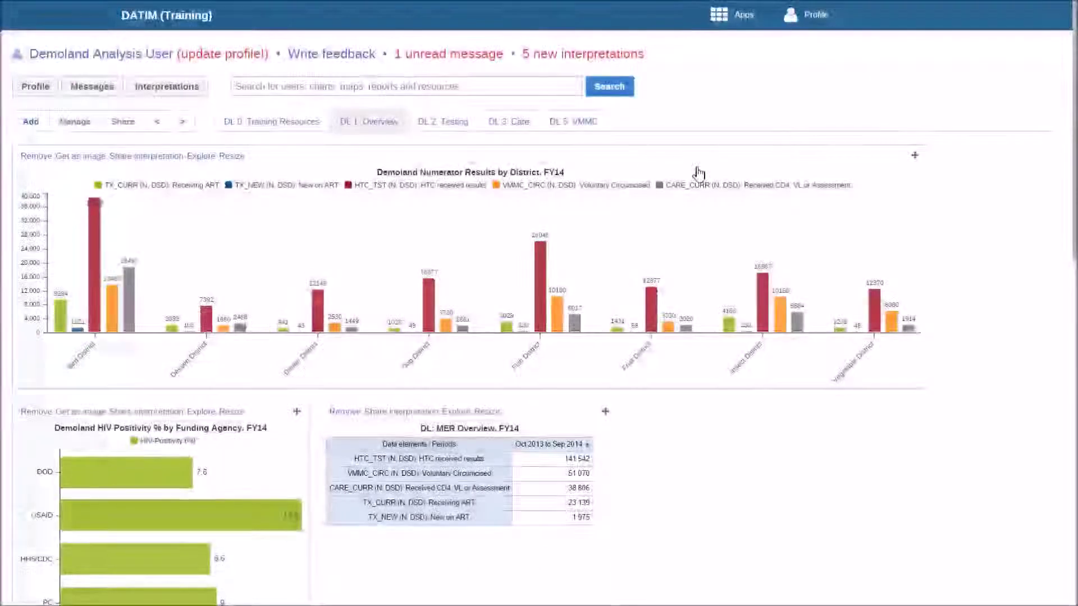
left_click(455, 134)
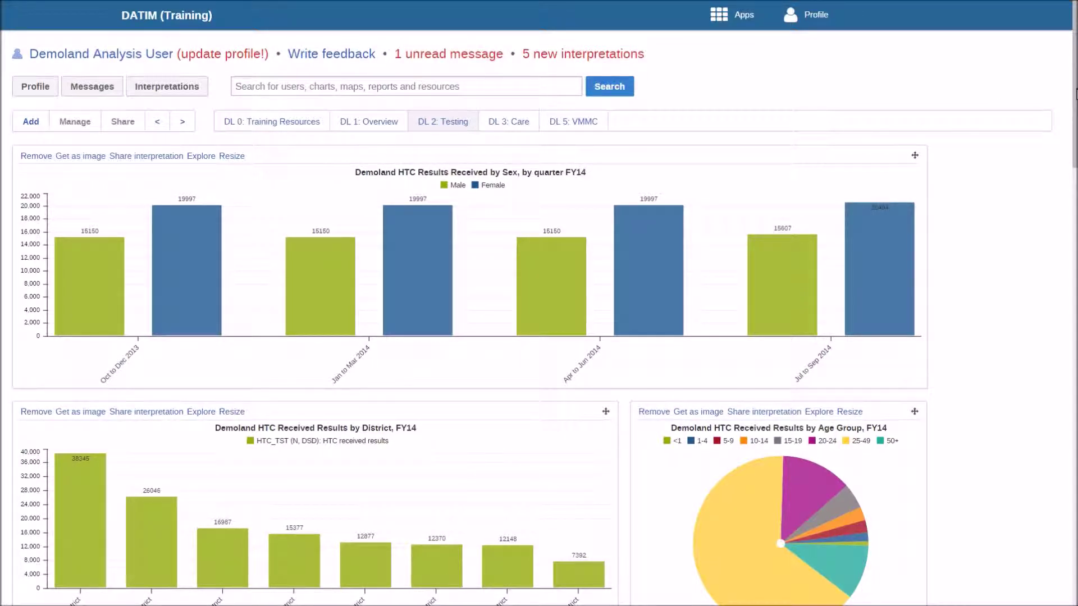
scroll(1075, 90, "down", 4)
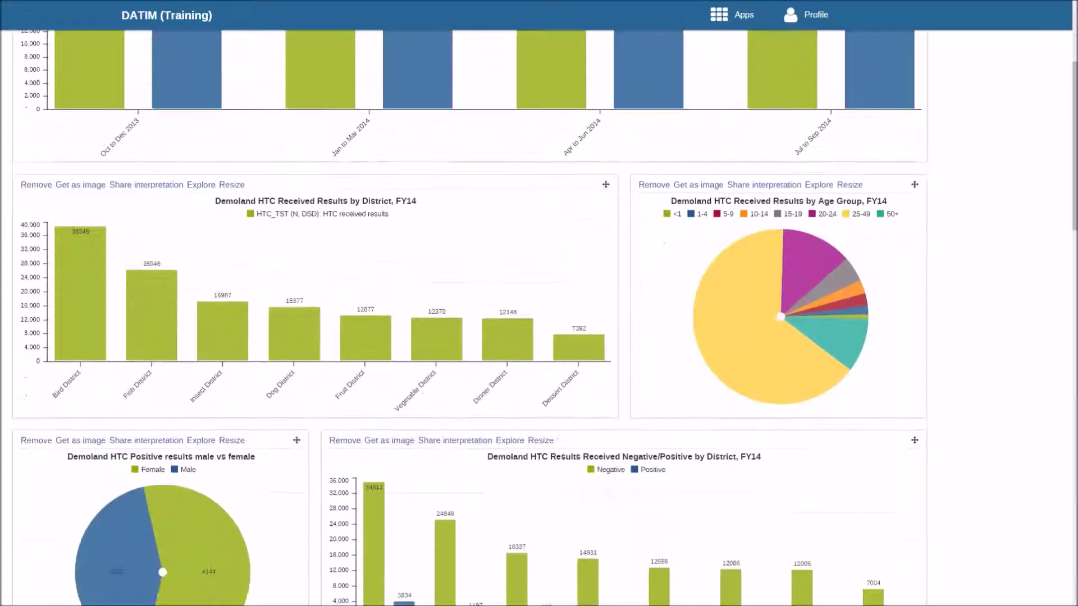
mouse_move(1074, 90)
left_mouse_down()
mouse_move(1059, 412)
mouse_move(1063, 85)
left_mouse_up()
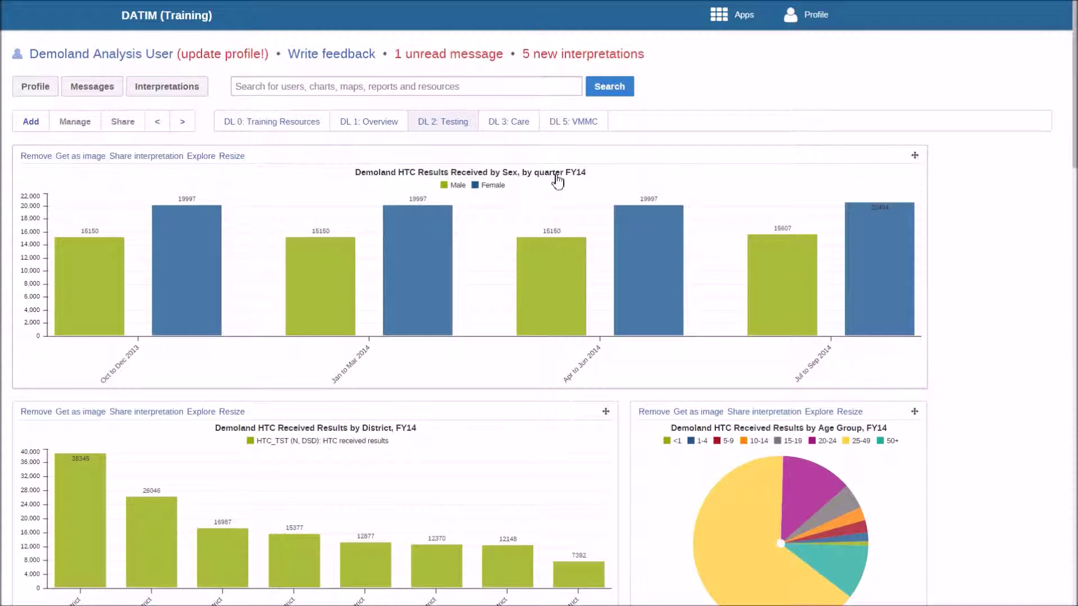
Step: Examine the HTC results charts by sex and quarter, by district, and by age group on the testing dashboard
mouse_move(421, 252)
scroll(506, 193, "down", 2)
scroll(423, 272, "down", 3)
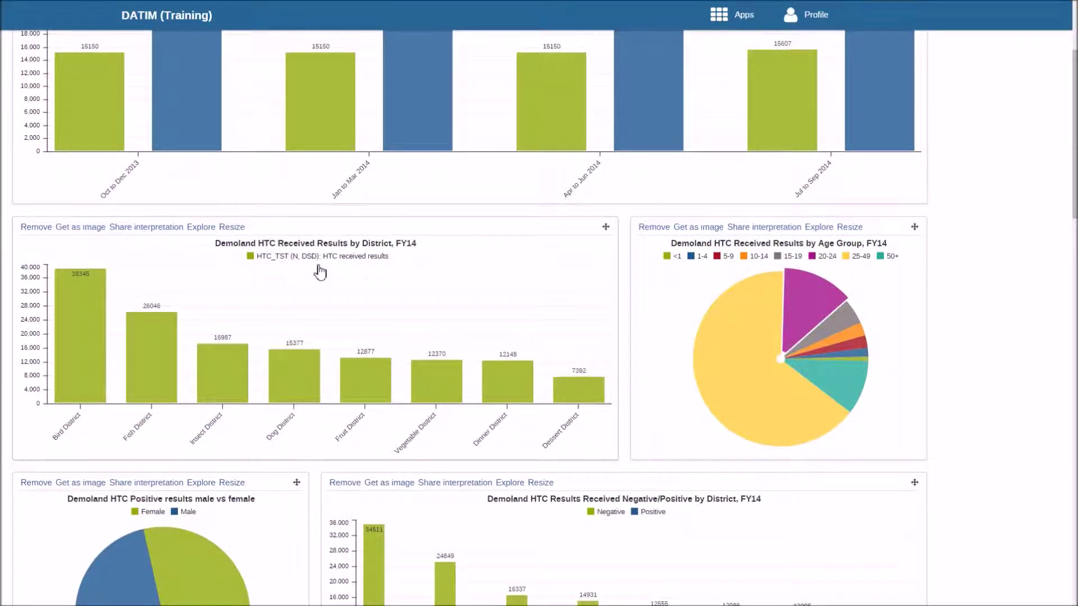
mouse_move(80, 281)
mouse_move(582, 390)
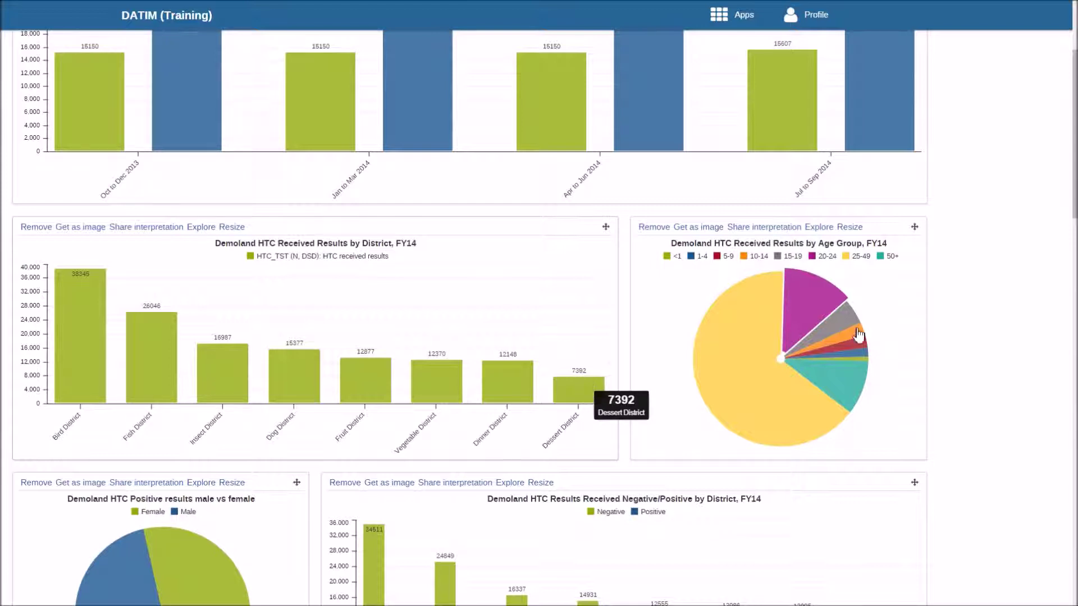
scroll(1074, 224, "down", 1)
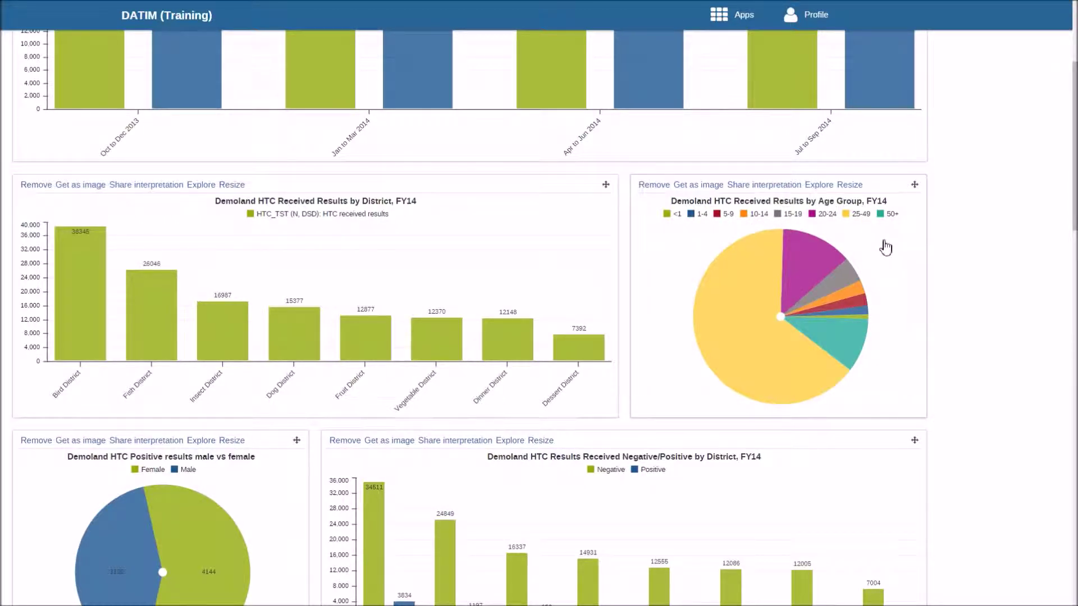
mouse_move(810, 269)
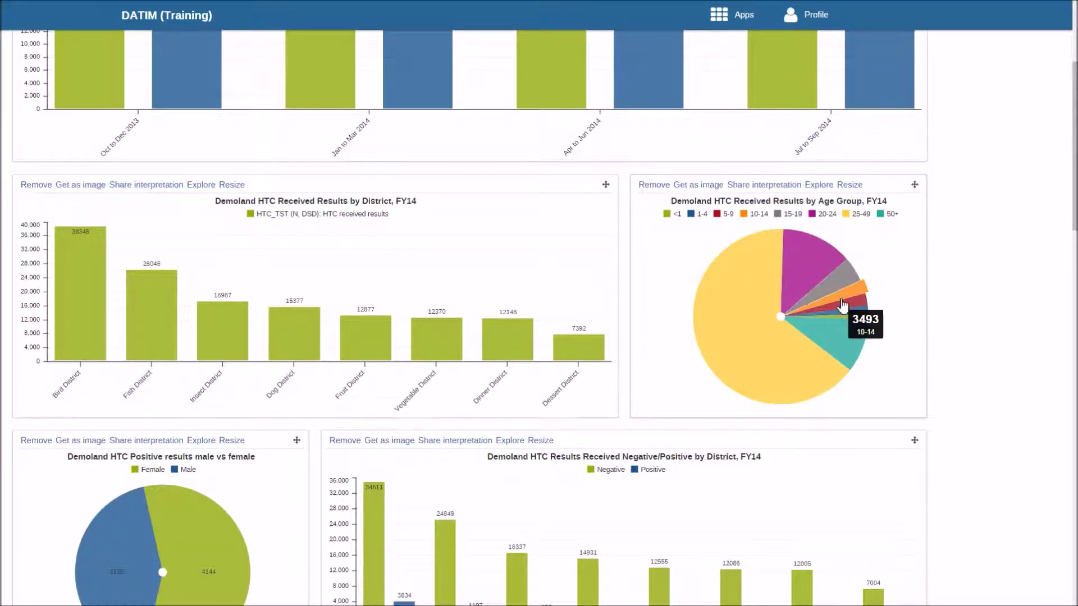
mouse_move(852, 317)
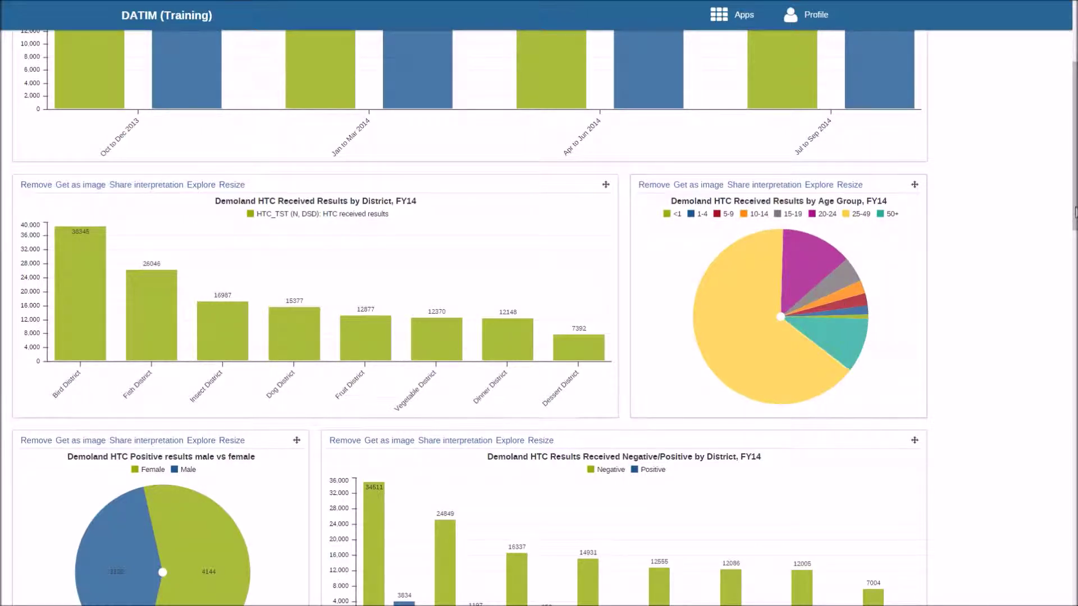
Step: Examine the testing dashboard's remaining charts on positive results, HIV positivity and sex by district, plus the site map and site chart
scroll(539, 323, "down", 2)
scroll(538, 324, "down", 5)
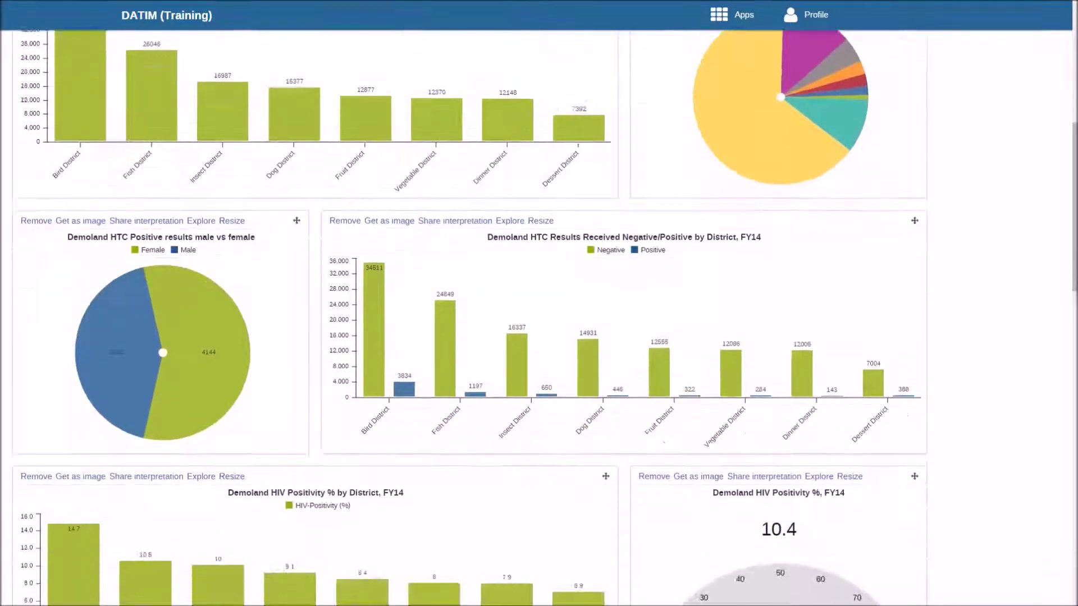
scroll(633, 375, "down", 1)
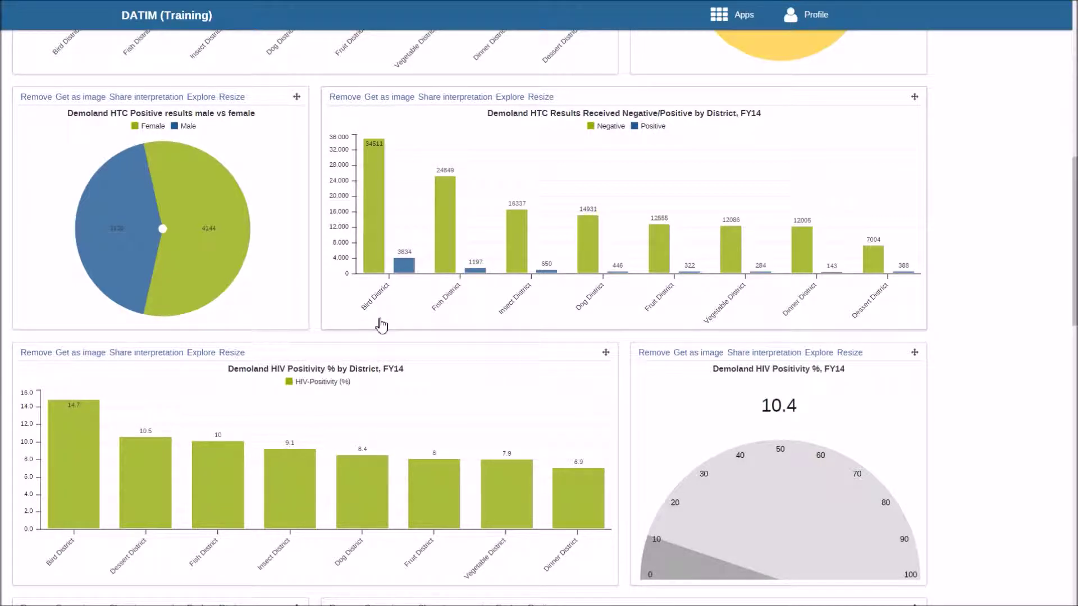
scroll(488, 308, "down", 3)
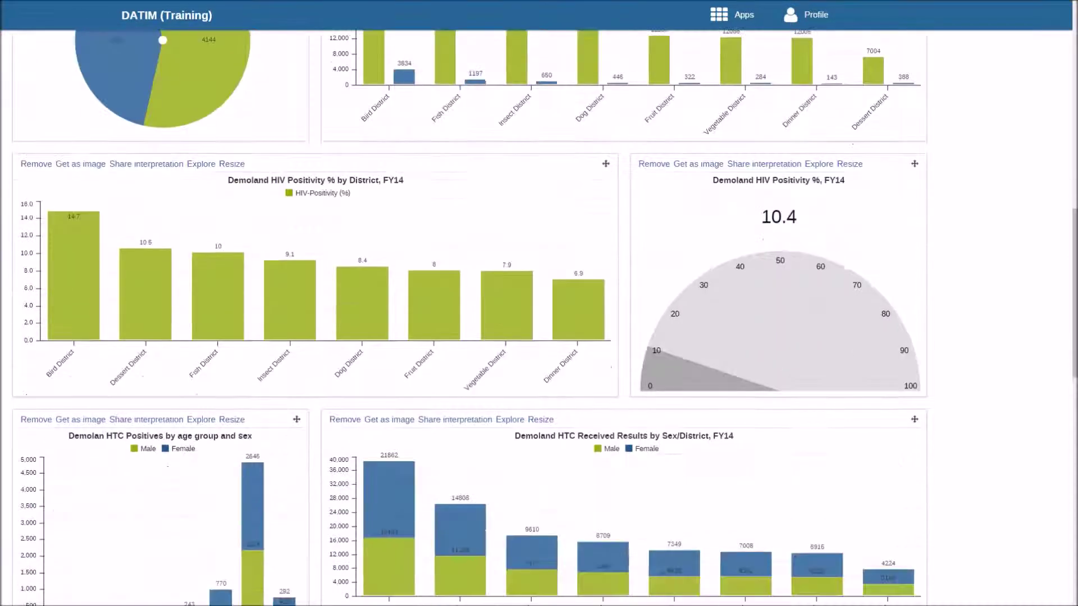
scroll(539, 317, "down", 1)
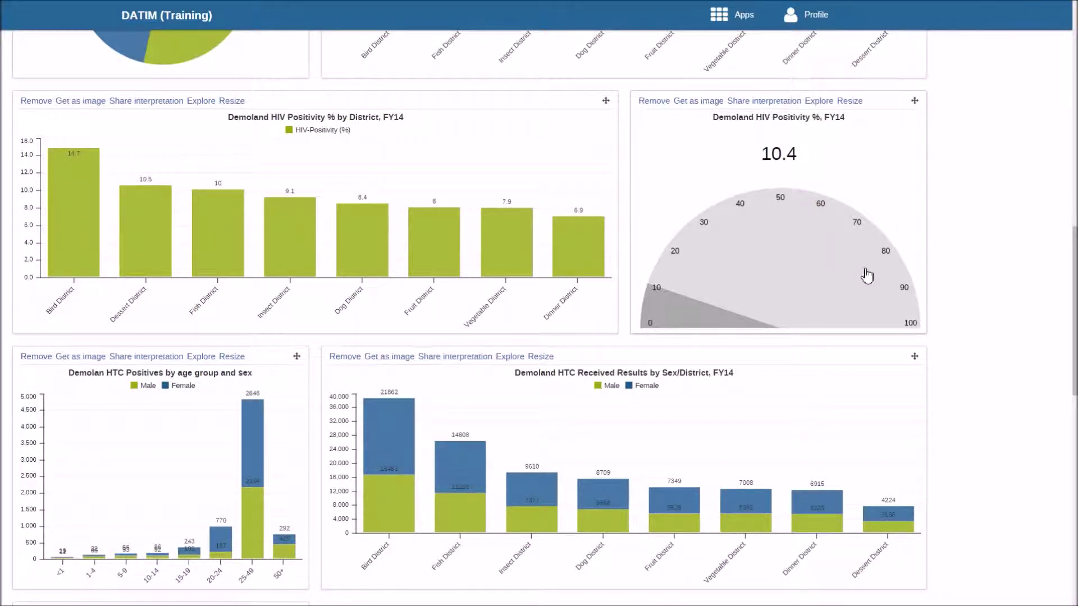
mouse_move(381, 400)
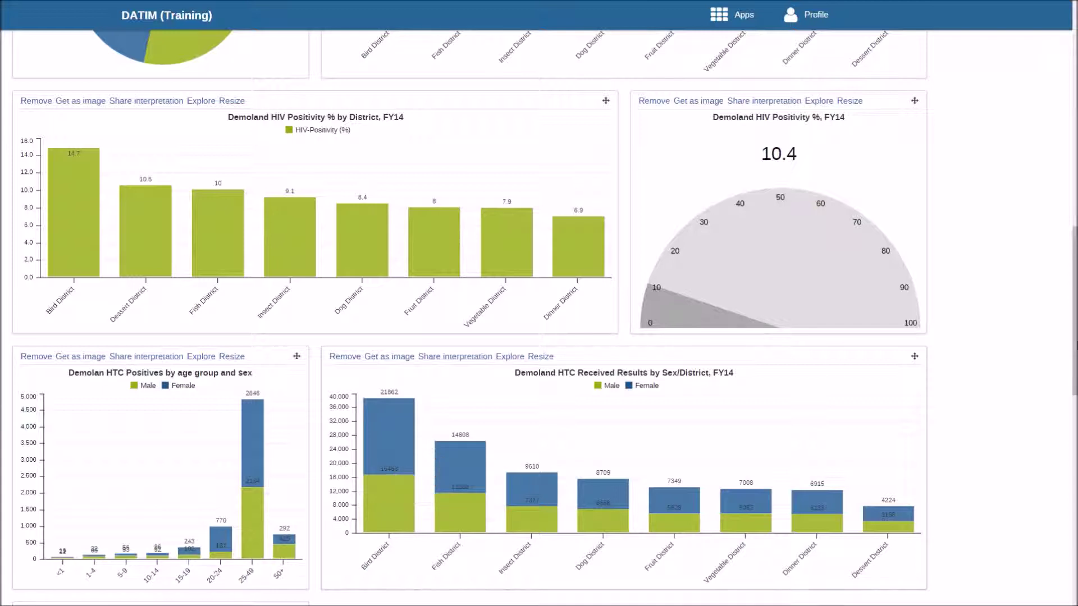
left_click_drag(1073, 344, 1075, 488)
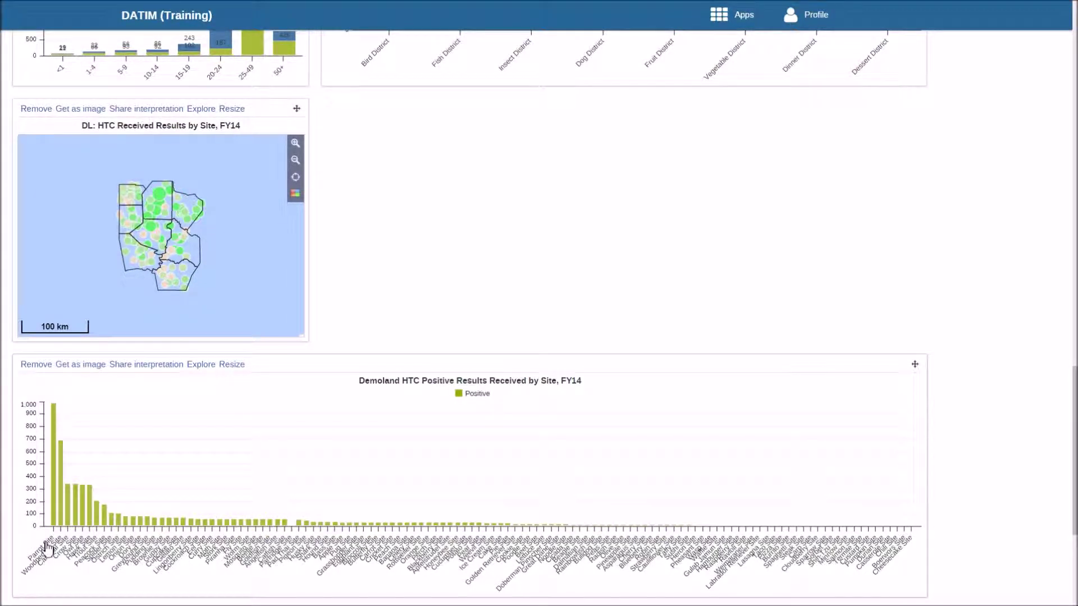
Step: Explore the Demoland HTC Positive Results Received by Site, FY14 chart in full screen with the data selection pane collapsed
left_click(203, 366)
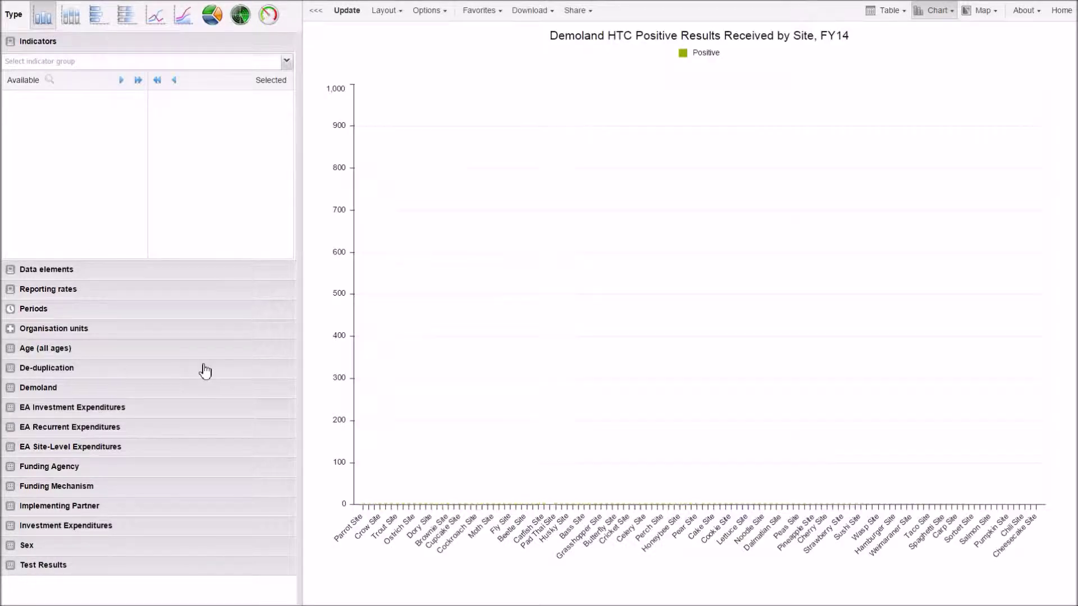
key("F11")
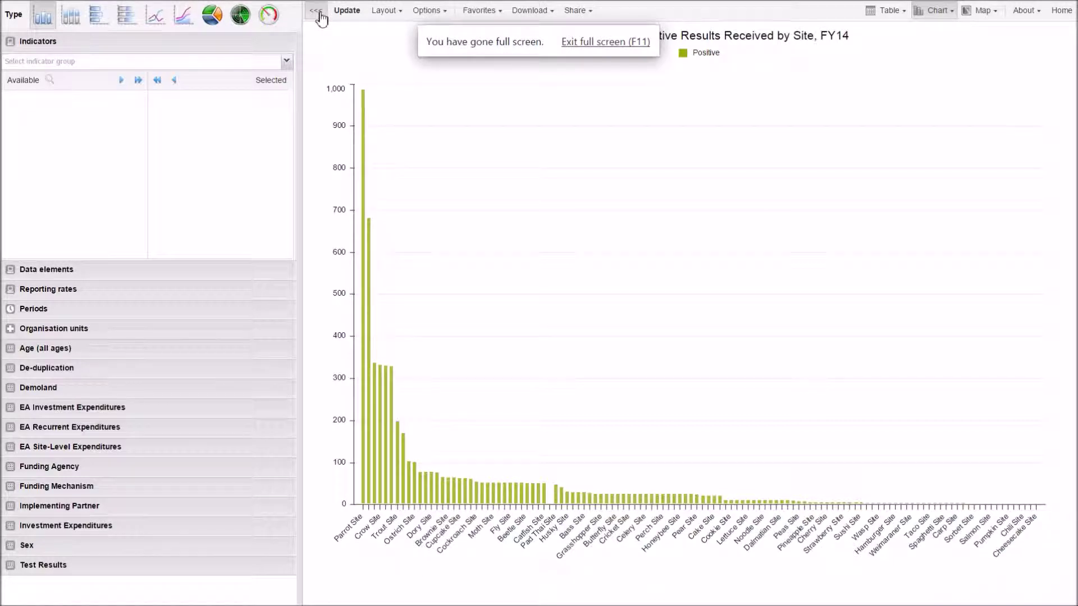
left_click(320, 13)
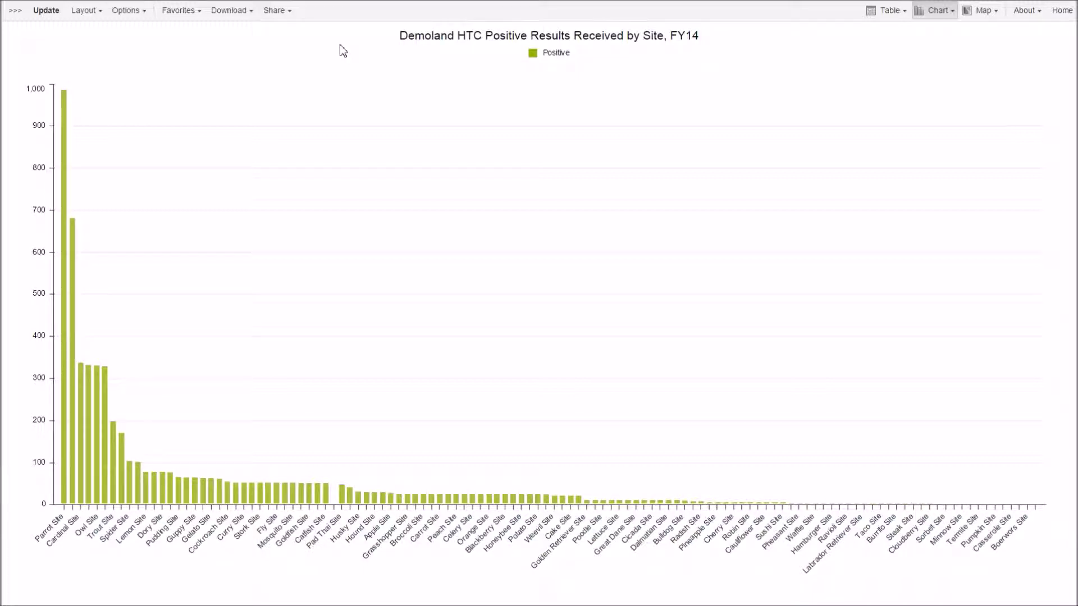
Step: Return to the testing dashboard and view the HTC results by sex and quarter chart as an image, checking its save options before closing it
left_click(1060, 17)
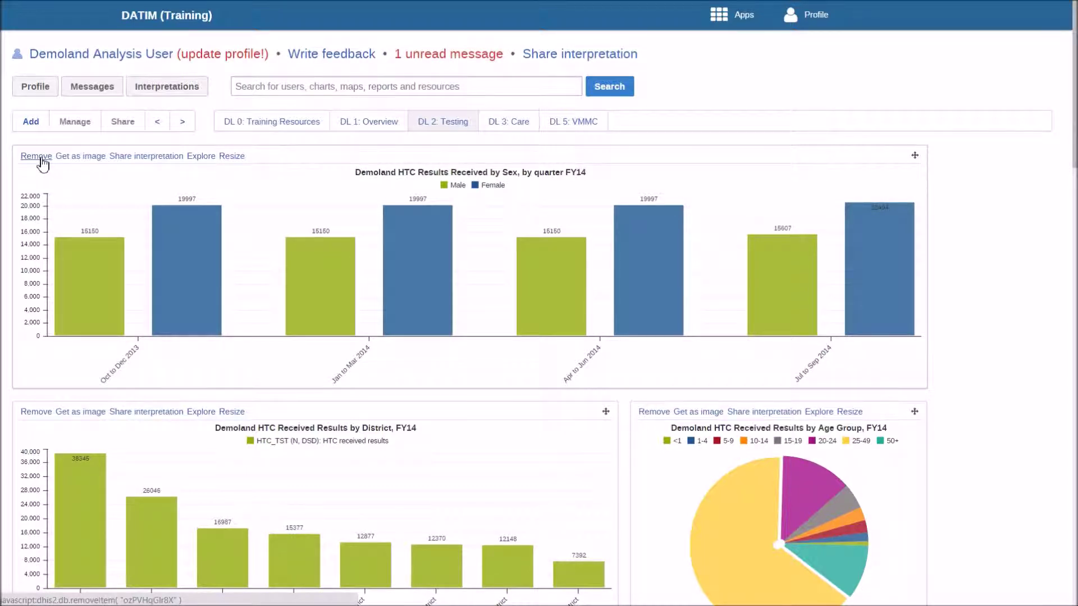
left_click(97, 157)
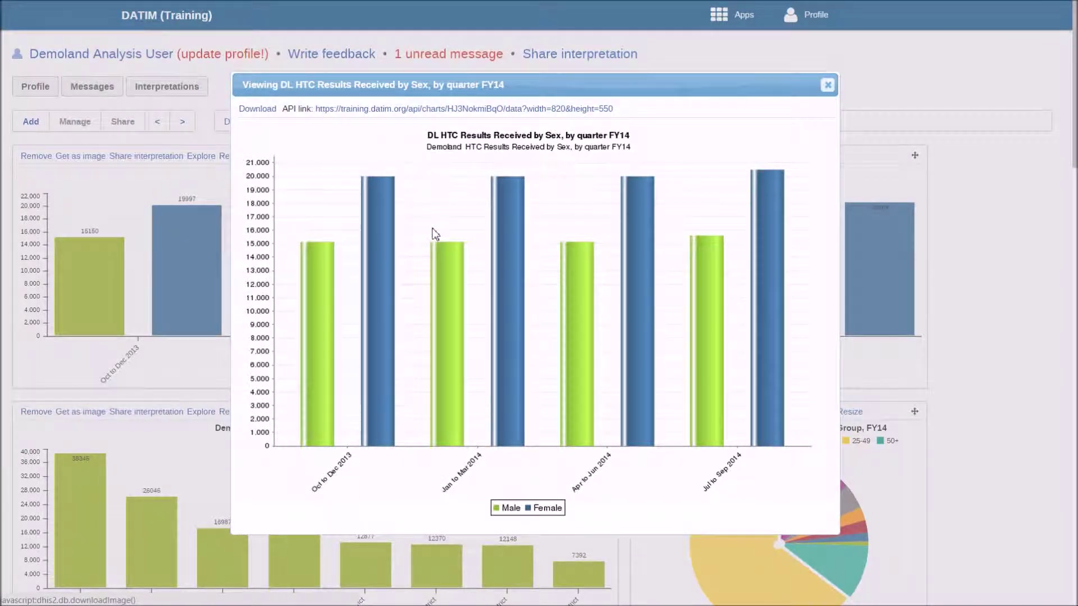
right_click(432, 229)
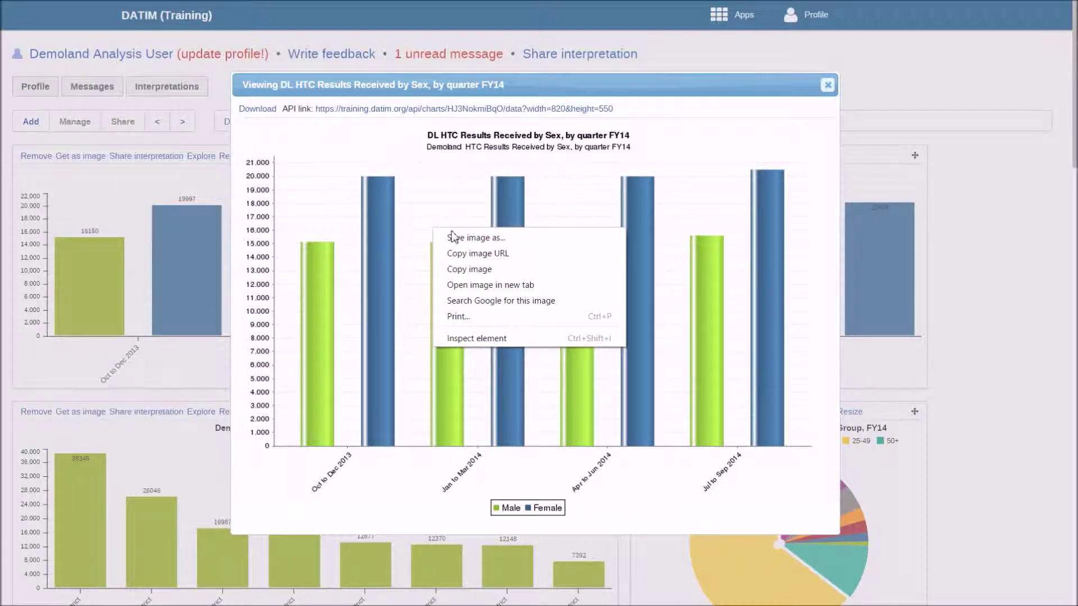
left_click(397, 217)
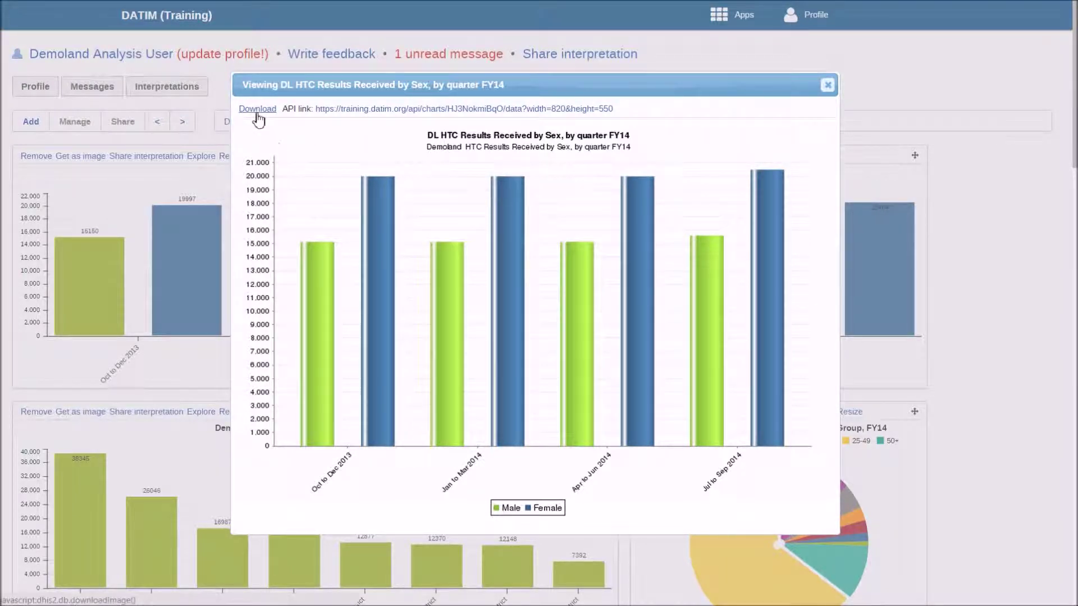
left_click(827, 85)
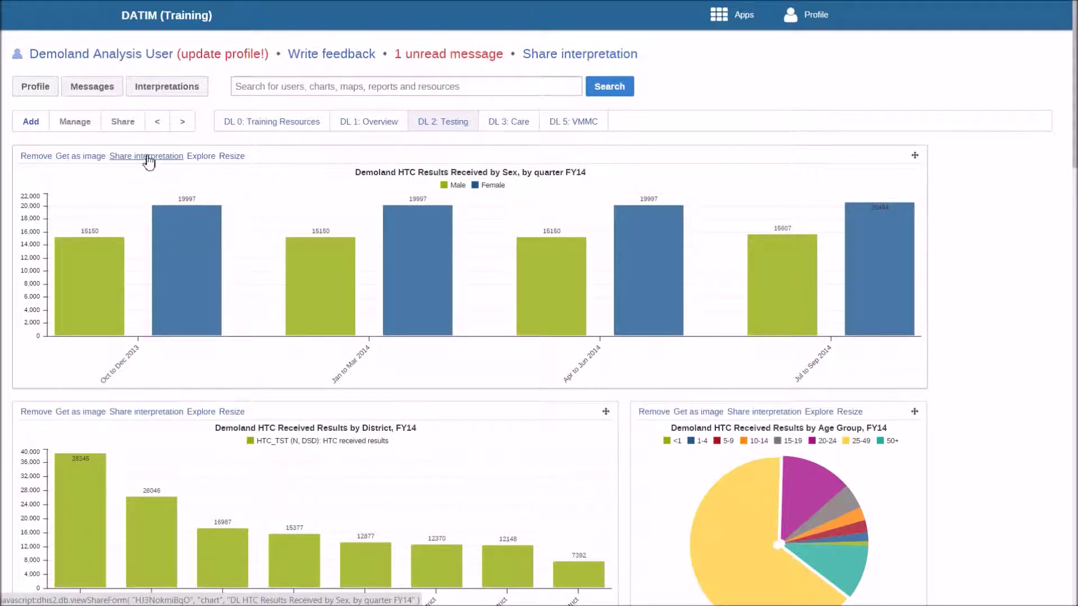
Step: View the shared interpretations page with its example chart post, and return to the dashboard
left_click(162, 96)
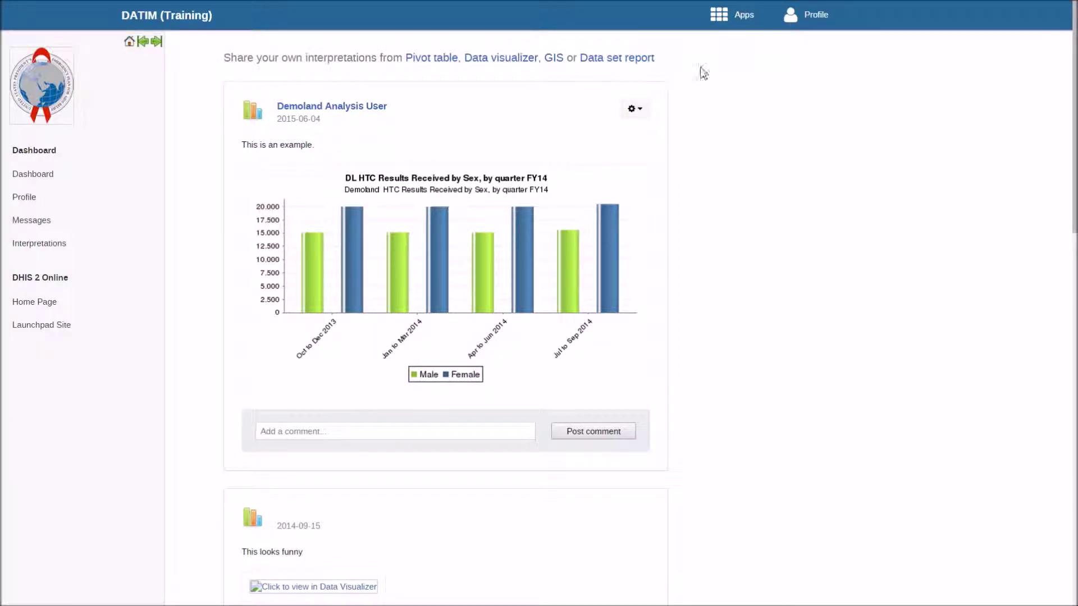
mouse_move(729, 15)
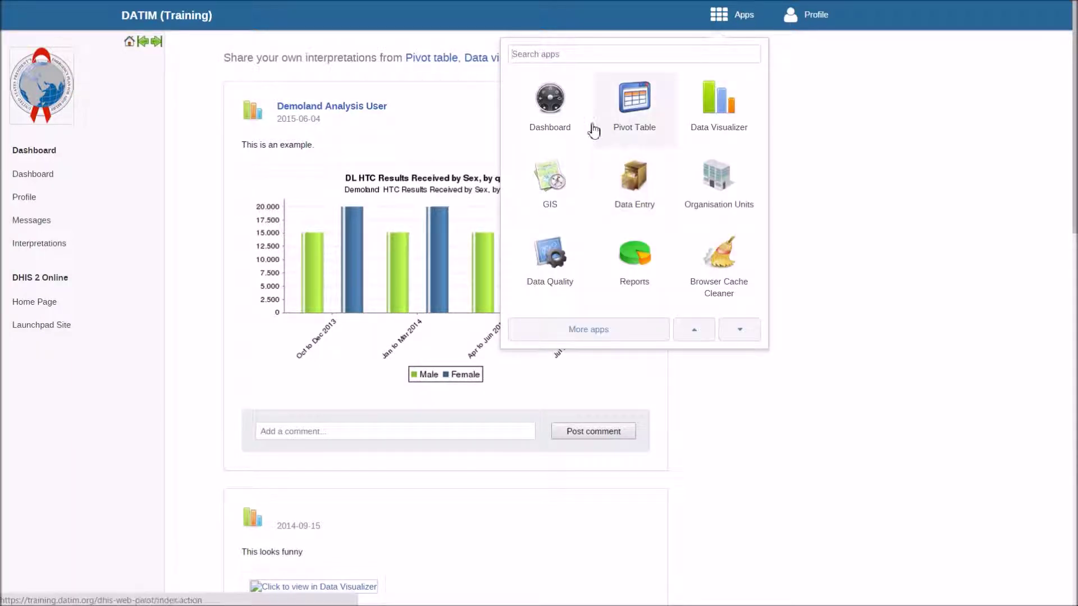
left_click(568, 96)
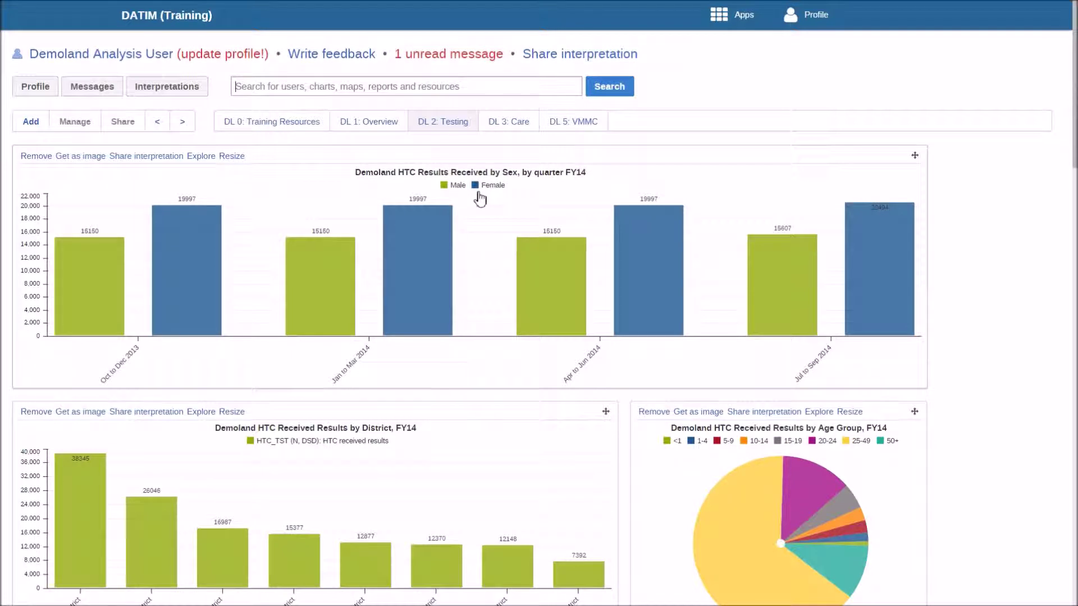
Step: Switch to the DL 1: Overview dashboard and back to DL 2: Testing
left_click(349, 124)
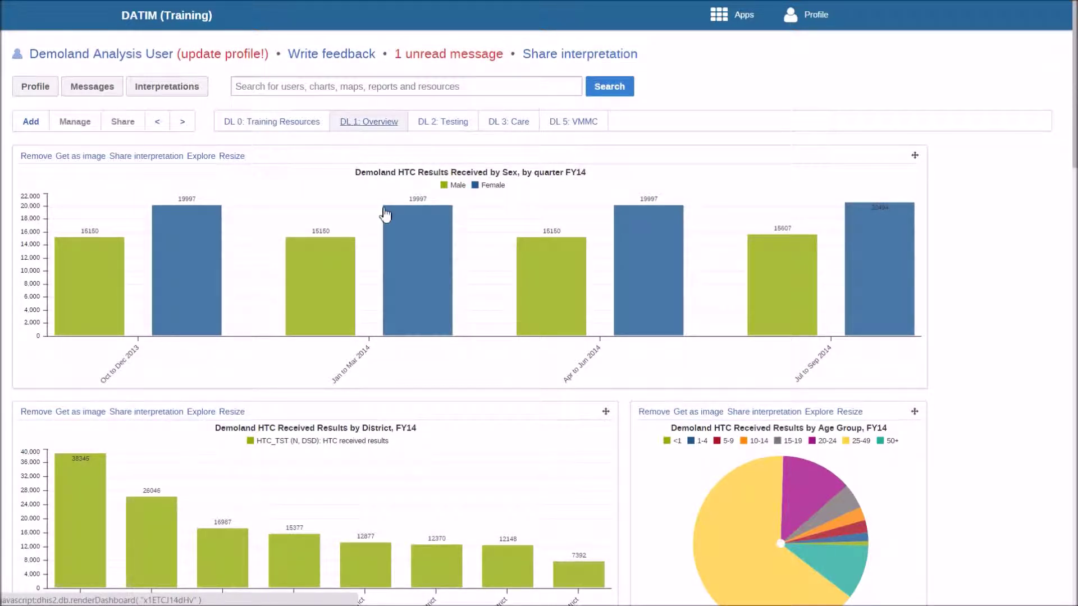
left_click(453, 124)
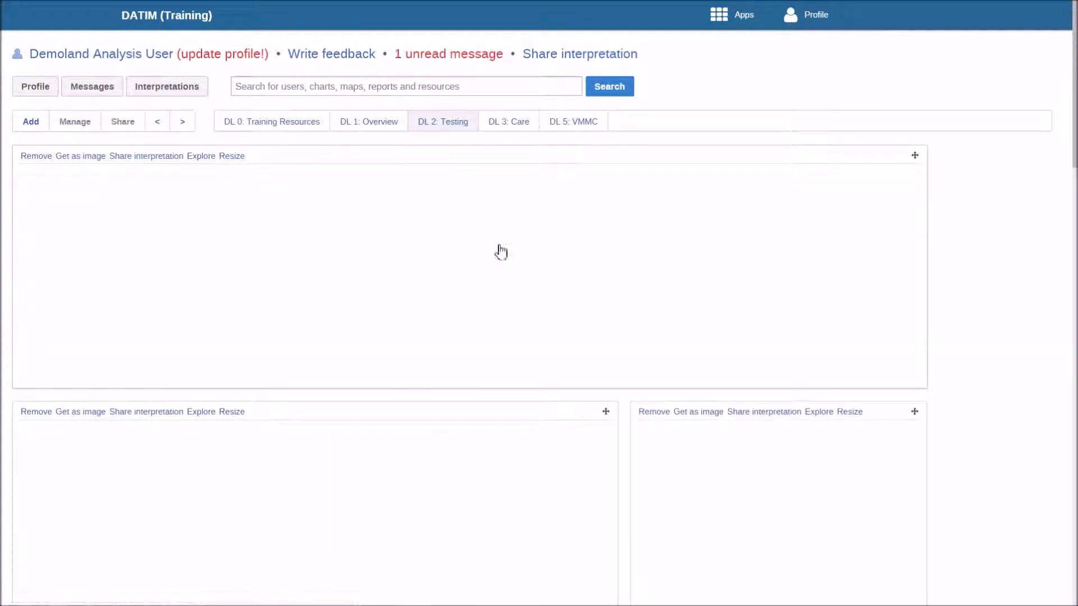